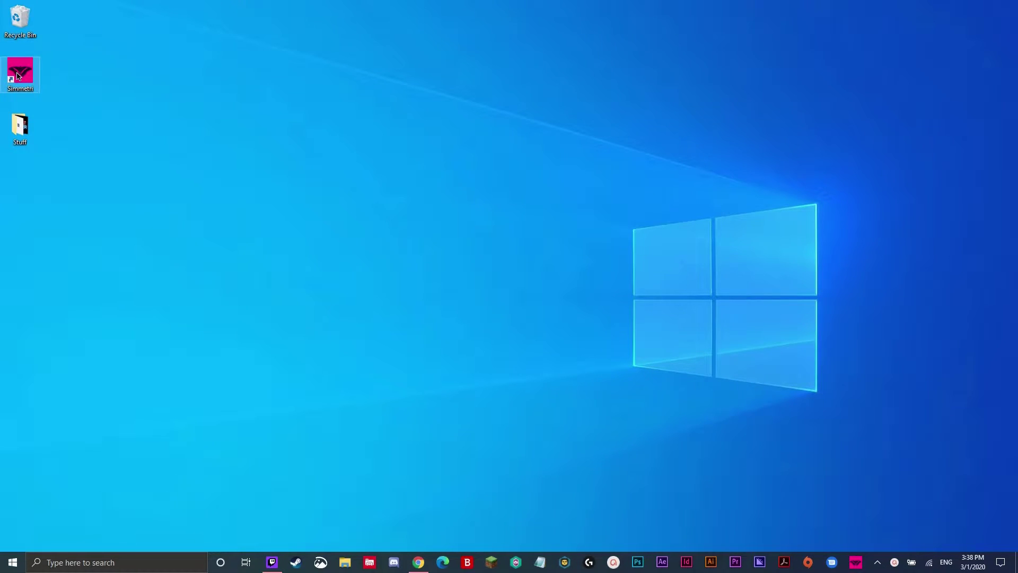
Step: Launch Simmetri and start the Build a Maze interactive tutorial from the mazes category
double_click(17, 76)
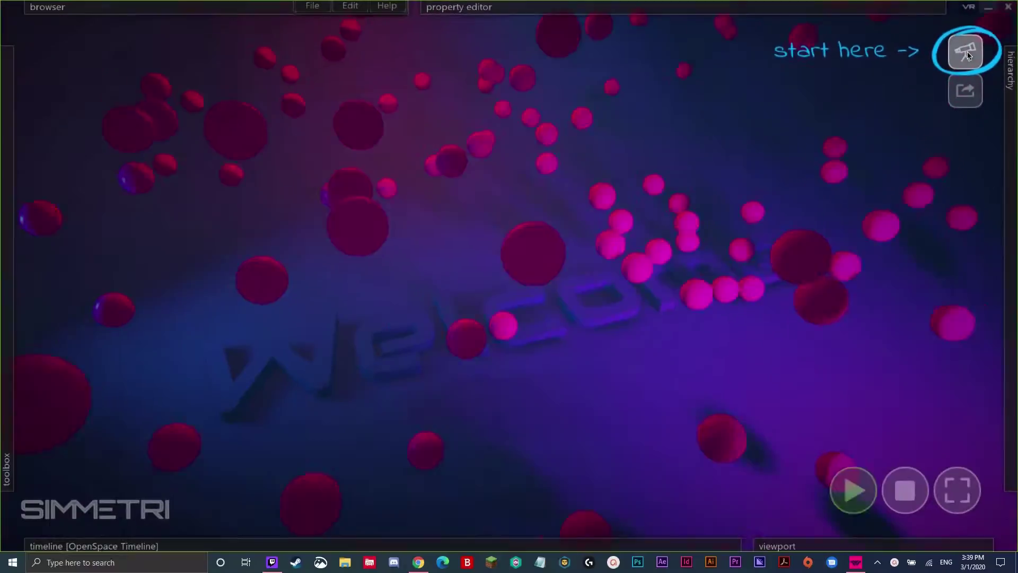
left_click(913, 106)
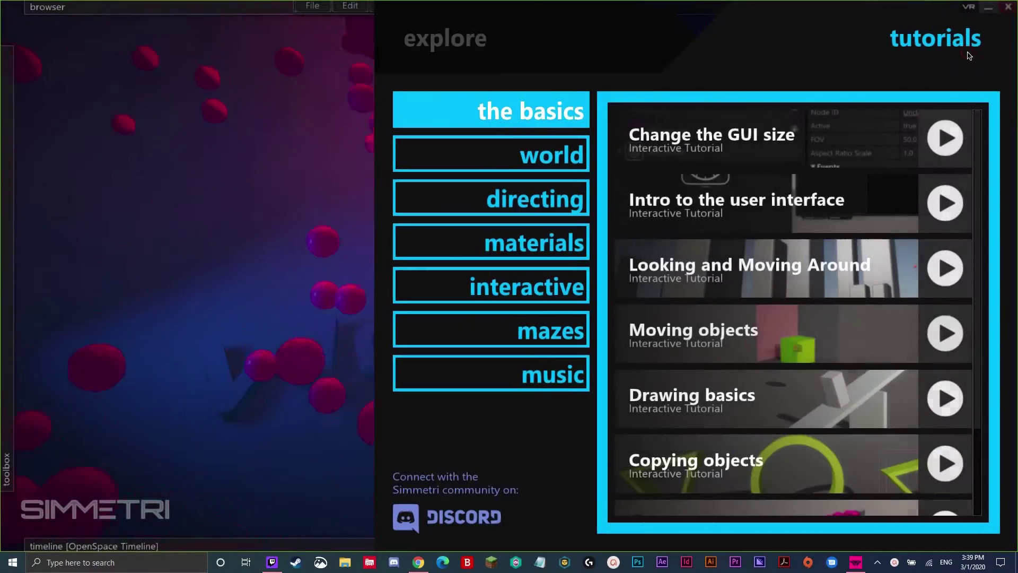
left_click(521, 331)
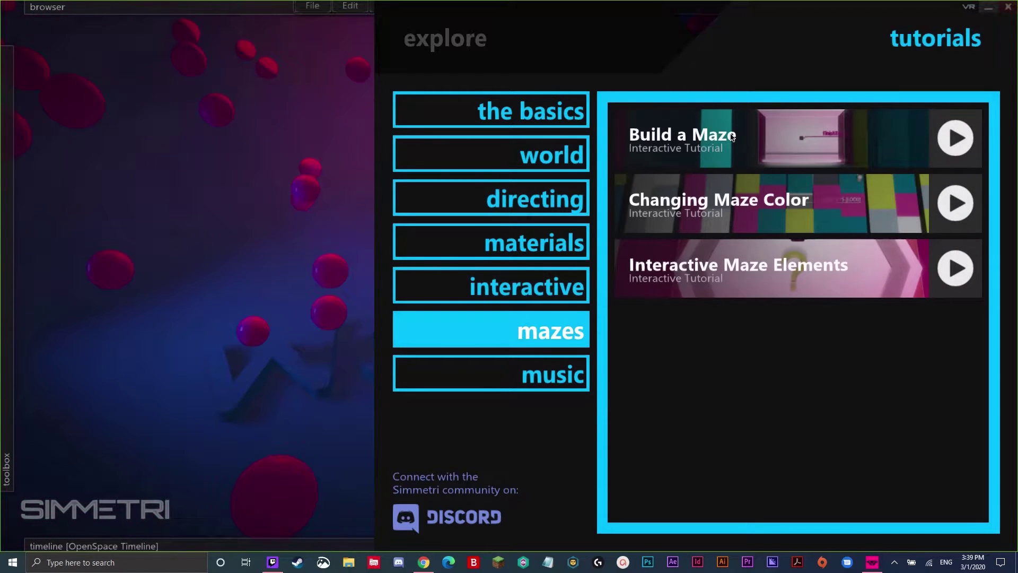
left_click(700, 154)
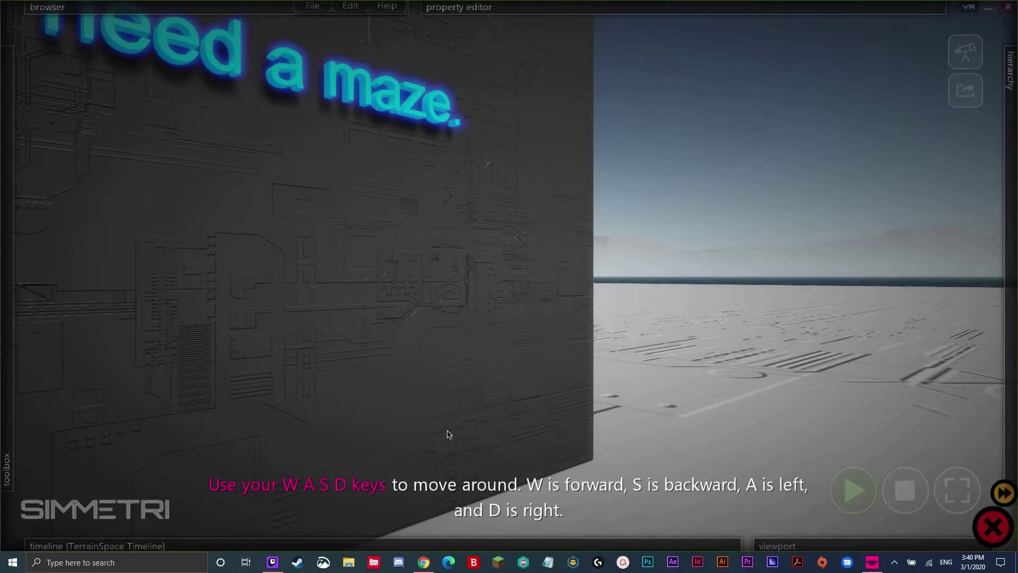
Step: Walk around the tutorial scene in front of the large text wall, and continue to the following tutorial stage
key("s")
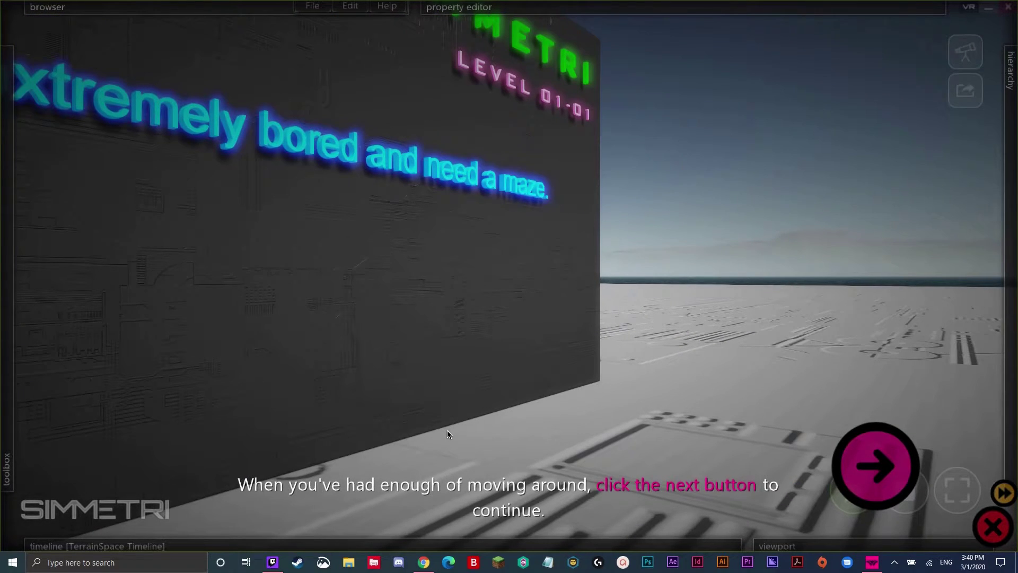
key("d")
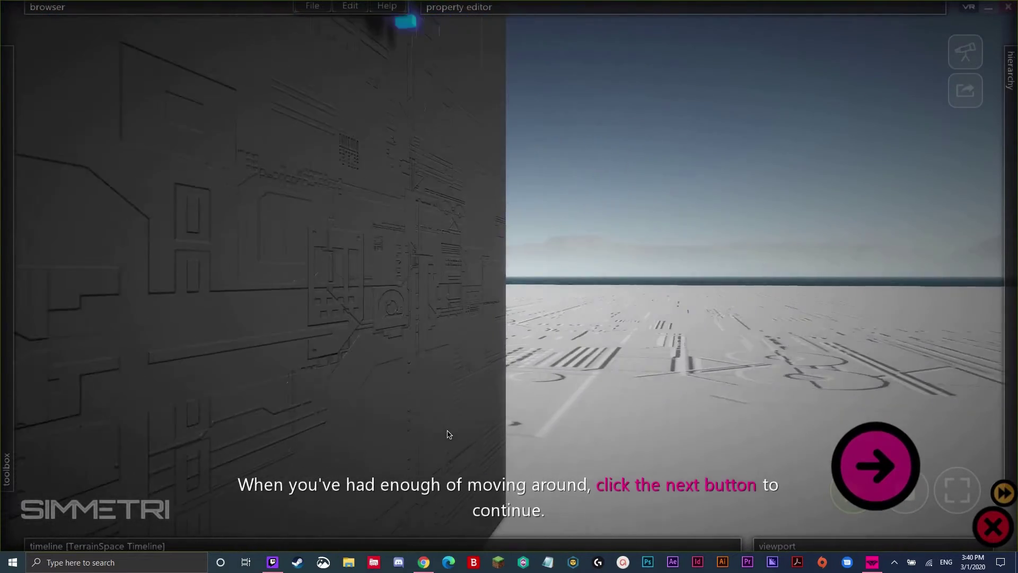
key("d")
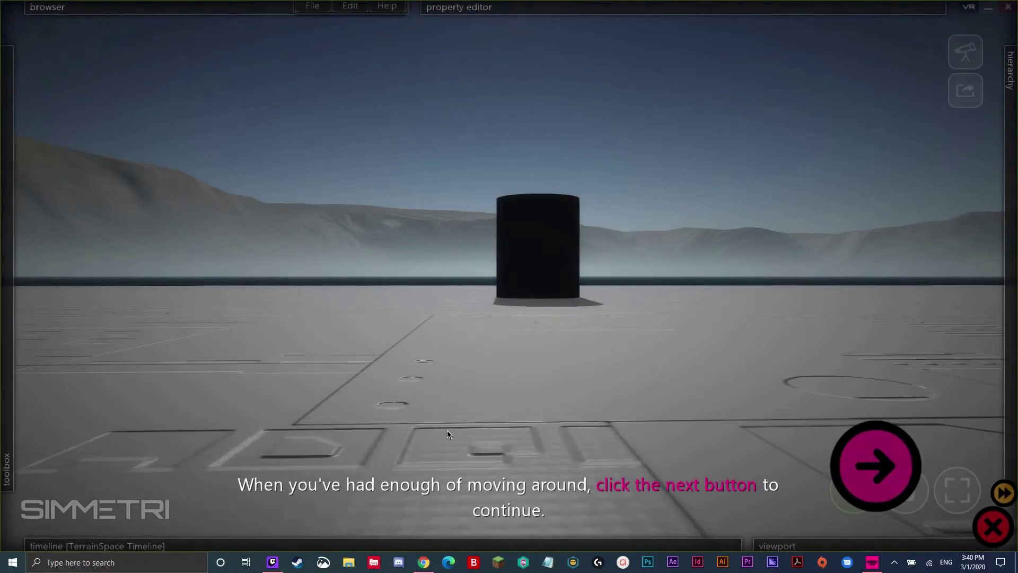
key("a")
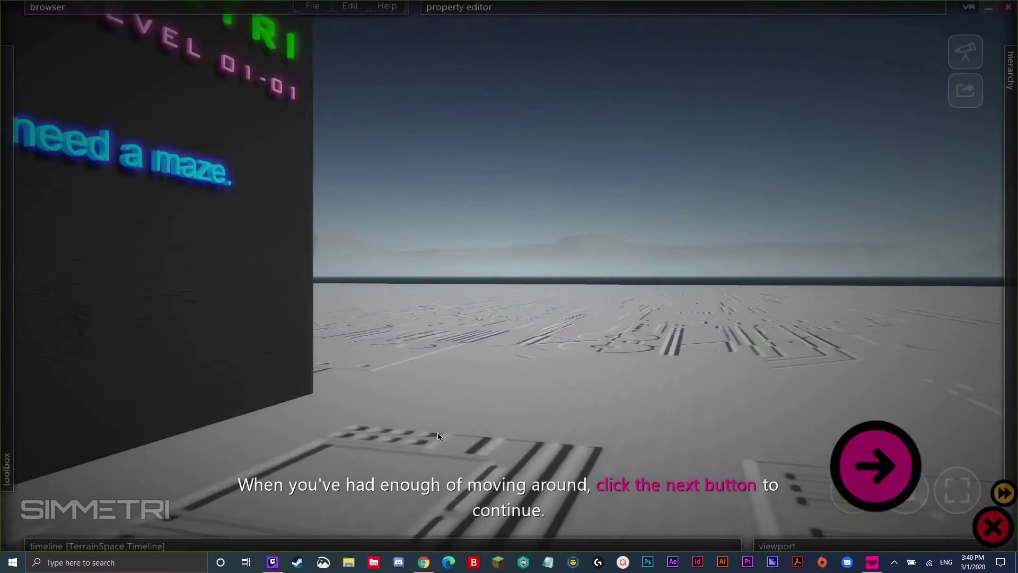
key("a")
key("w")
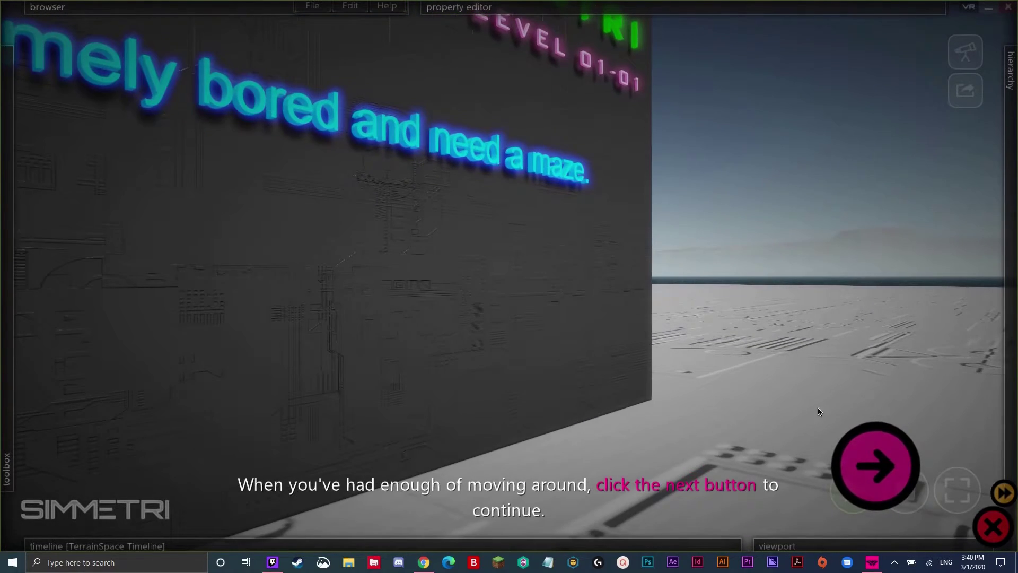
left_click(876, 473)
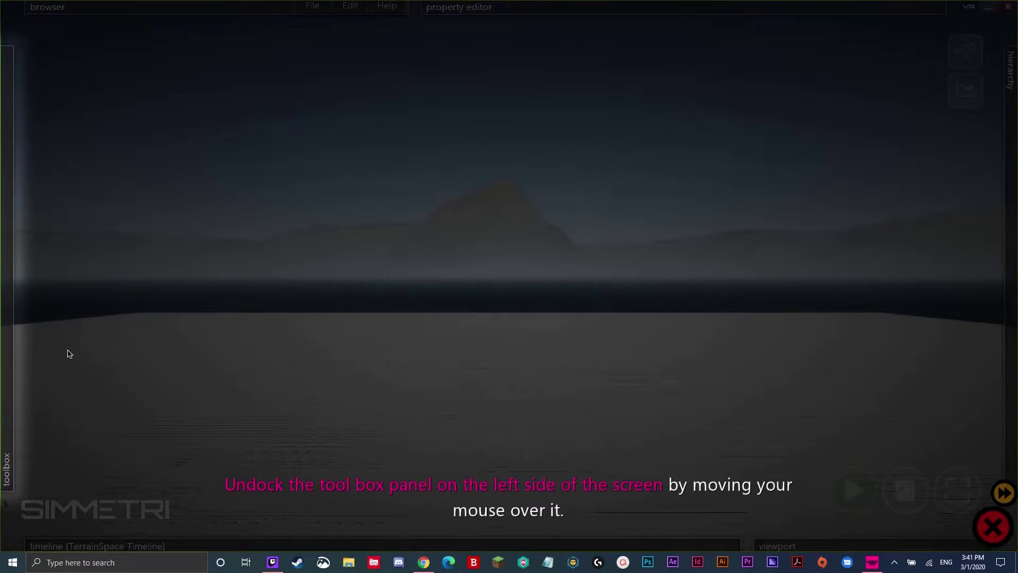
Step: Place a 15x15 maze base on the ground in front of the camera and exit draw mode
mouse_move(2, 341)
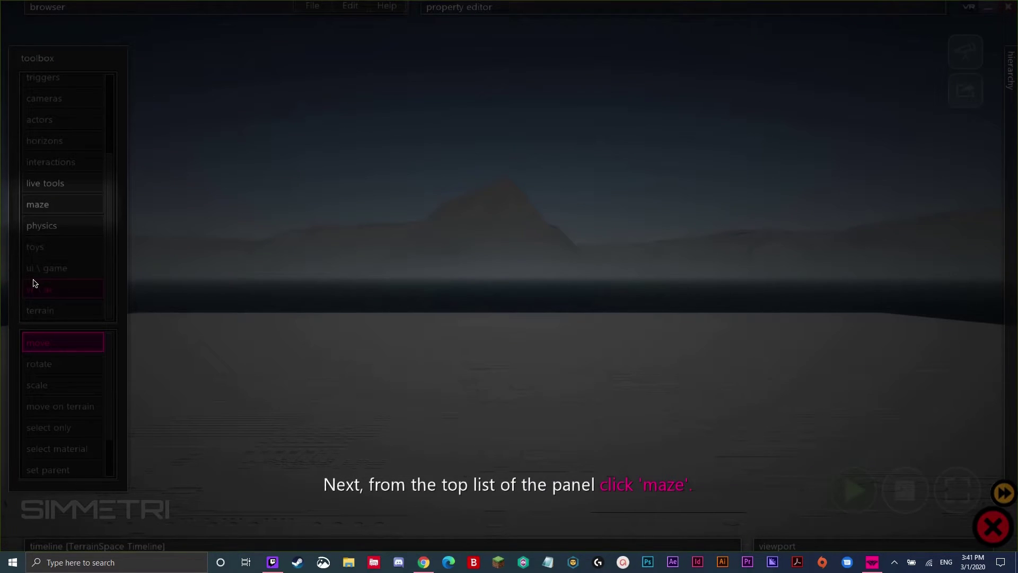
left_click(48, 207)
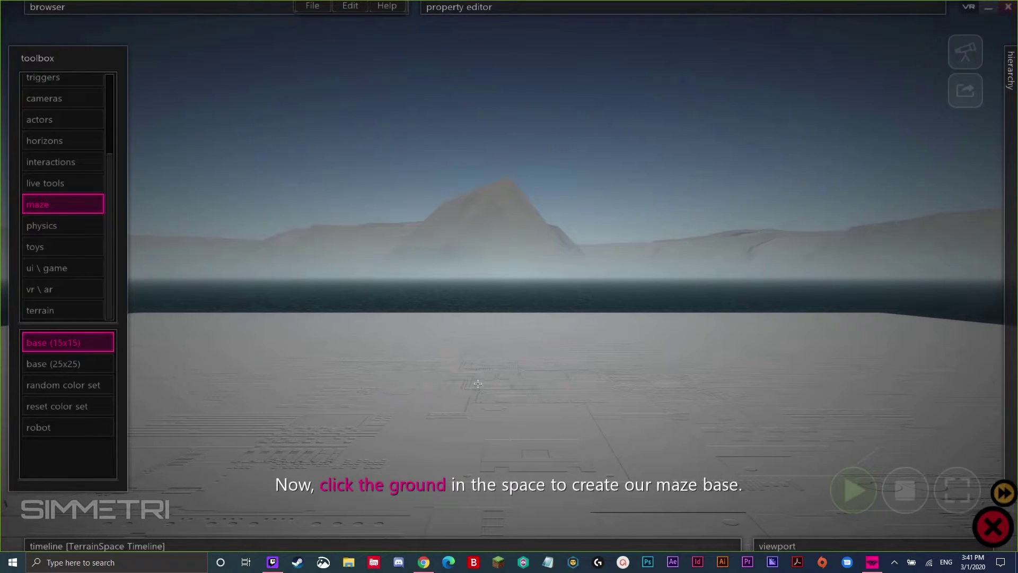
left_click(518, 427)
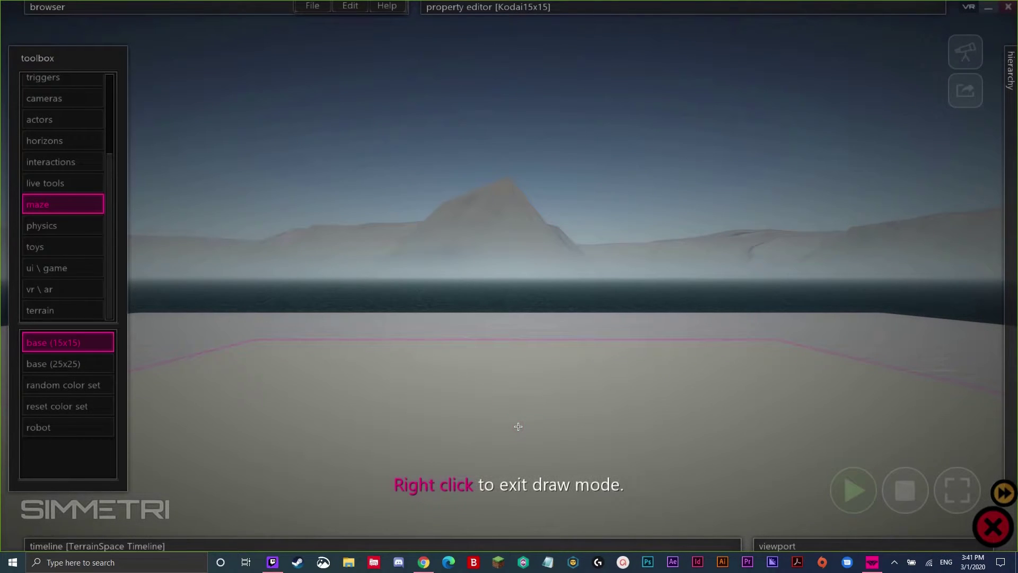
right_click(510, 381)
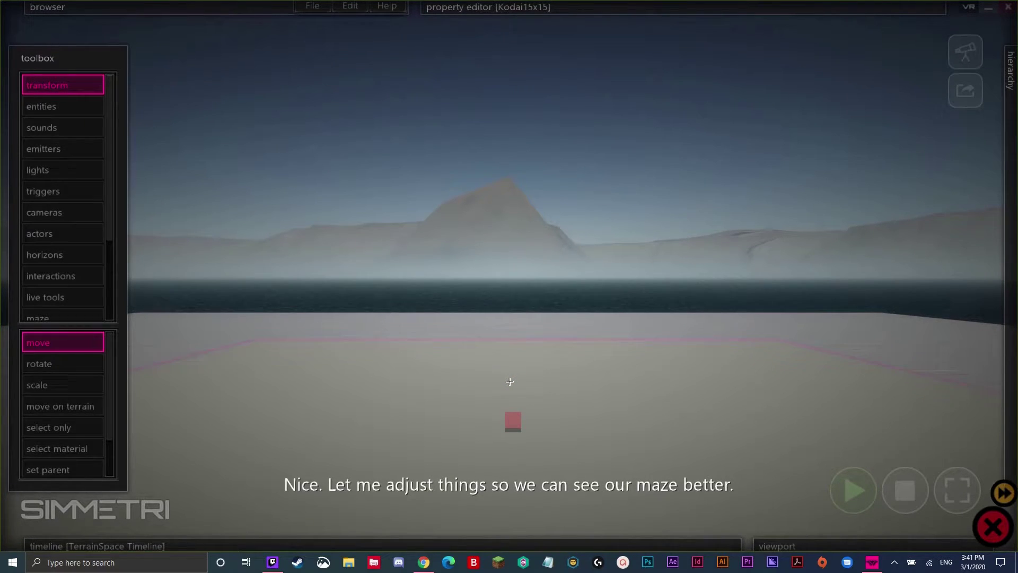
scroll(510, 381, "down", 3)
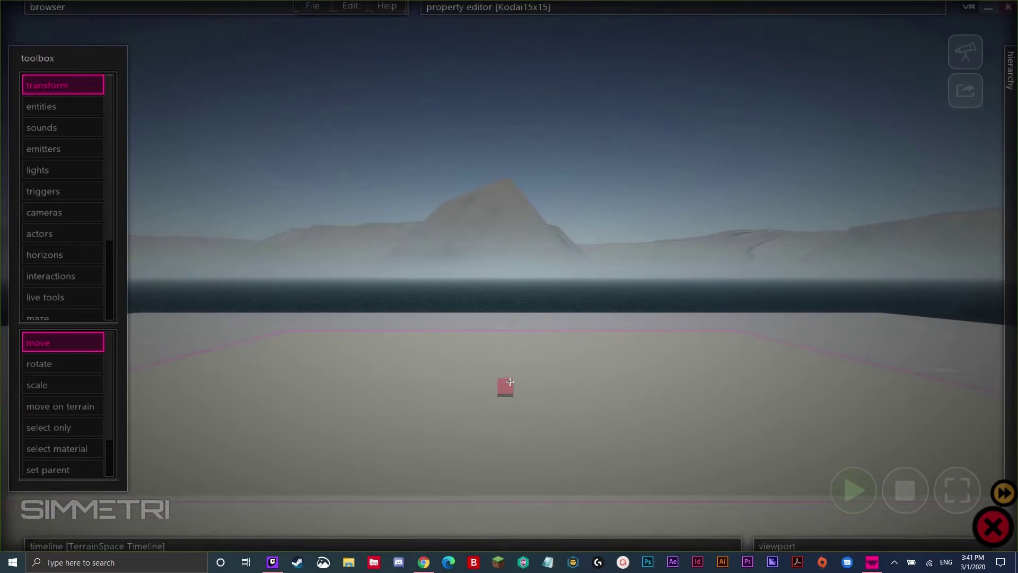
scroll(509, 382, "down", 3)
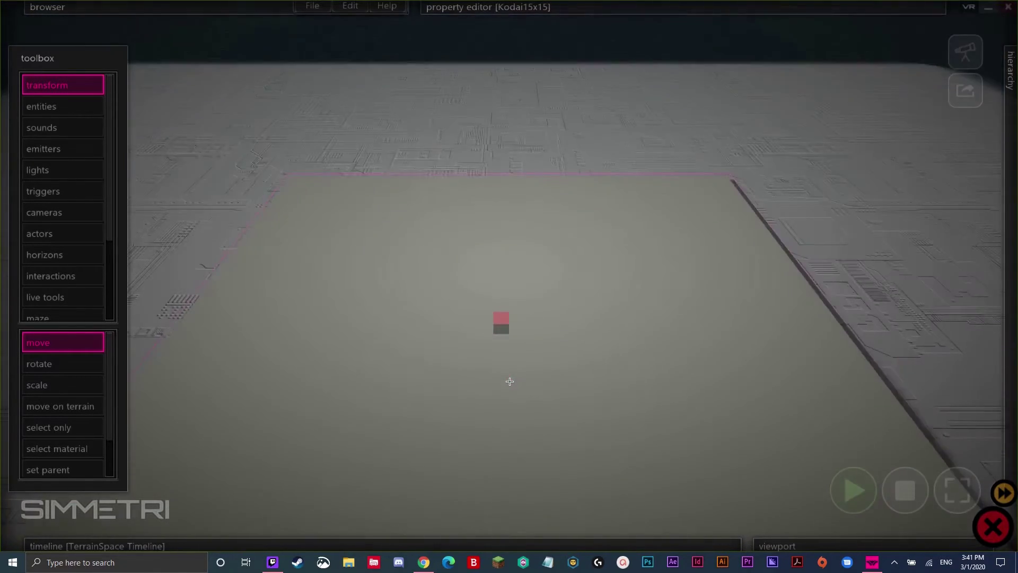
scroll(509, 381, "down", 3)
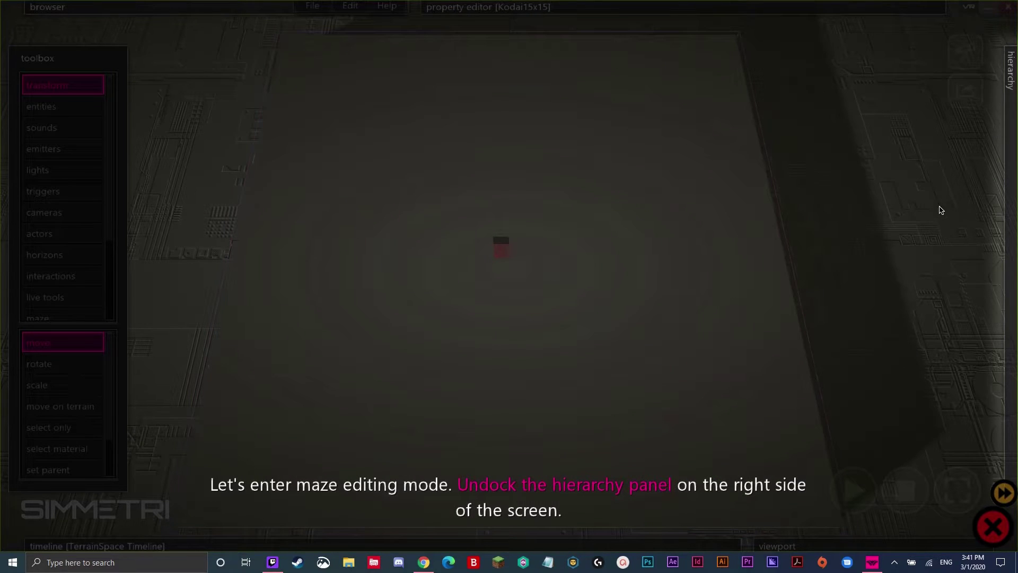
Step: Open Kodai15x15 for maze editing and use toggle kodai to dock and undock one block near the base's front corner
left_click(1012, 188)
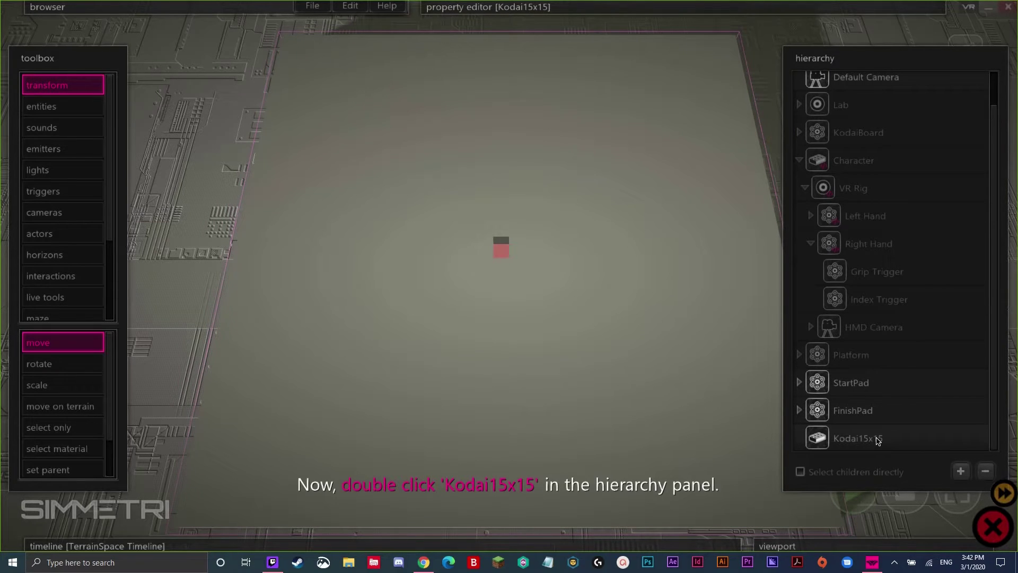
double_click(869, 448)
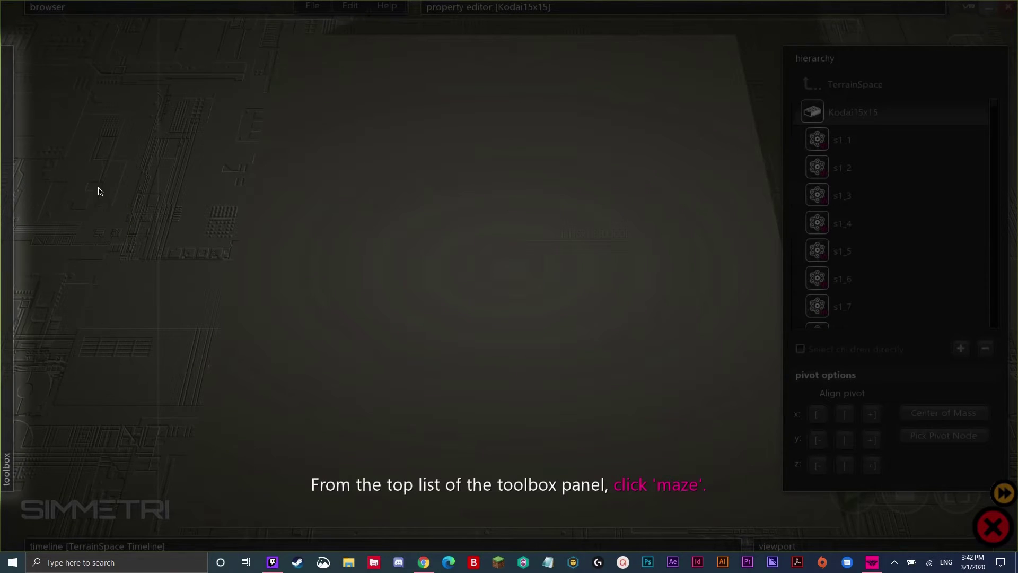
mouse_move(7, 223)
left_click(55, 227)
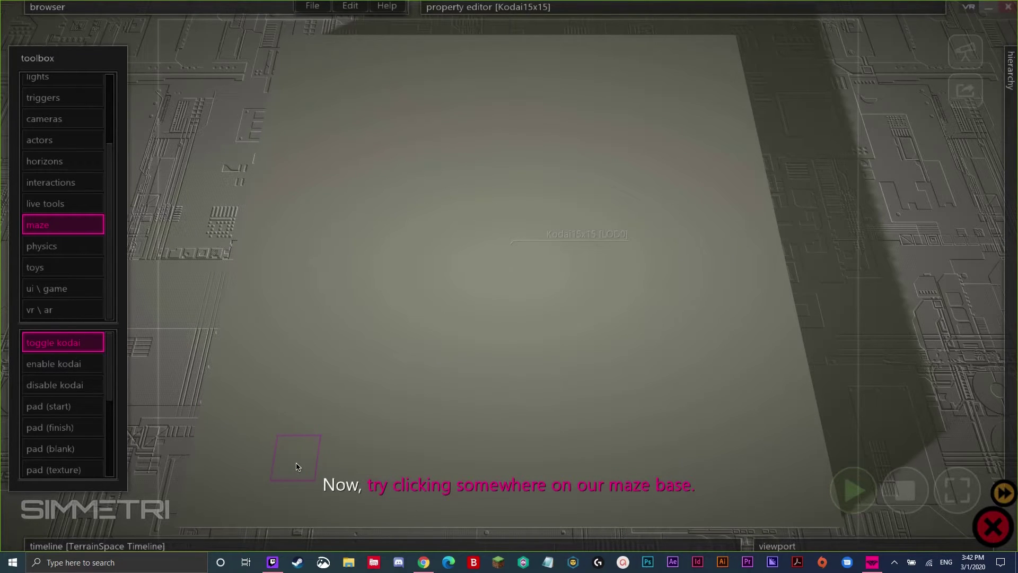
left_click(296, 463)
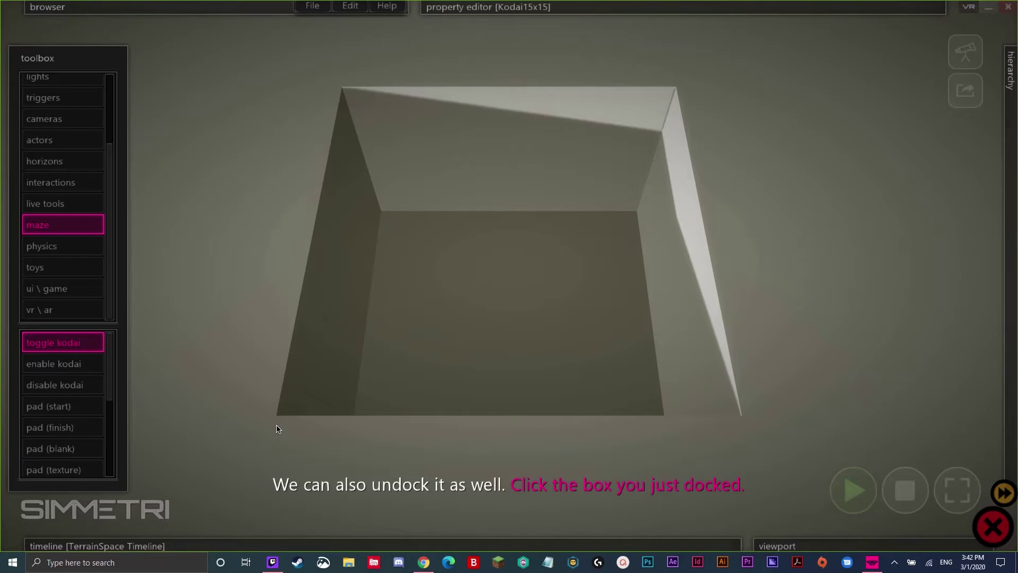
left_click(409, 316)
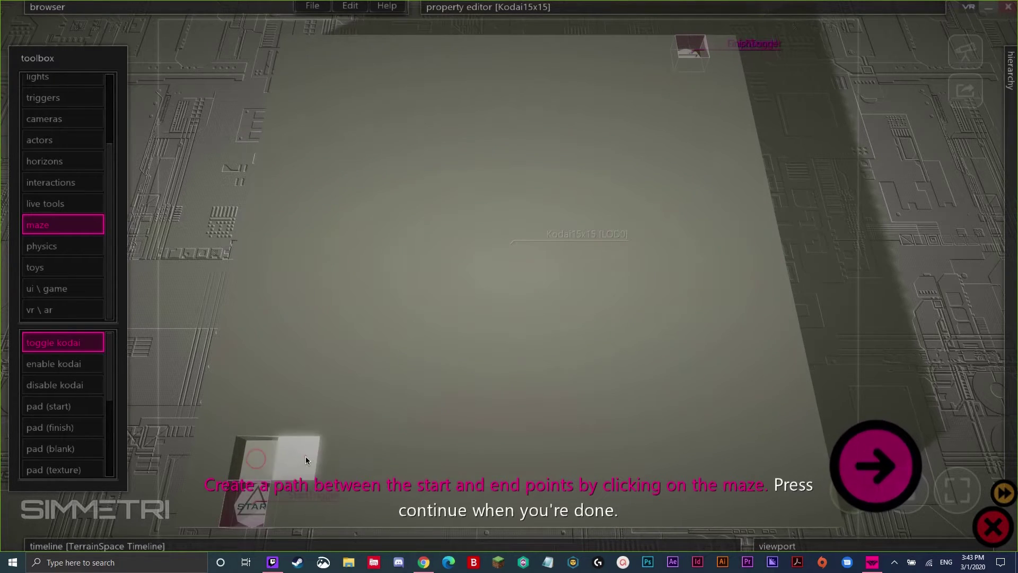
Step: Carve a stepped path of docked blocks from the start pad towards the middle of the maze base
left_click(305, 456)
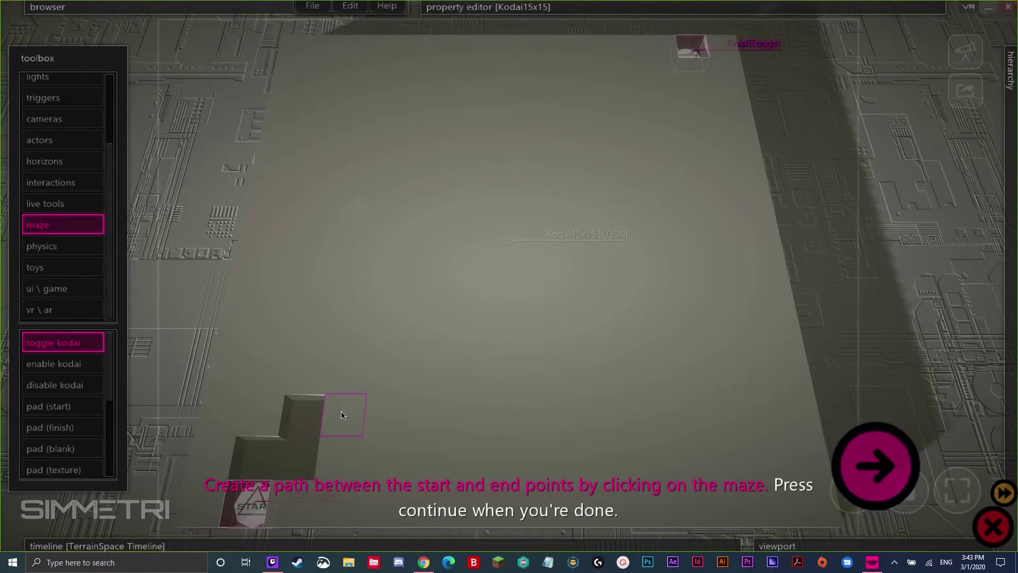
left_click(341, 415)
left_click(379, 406)
left_click(388, 379)
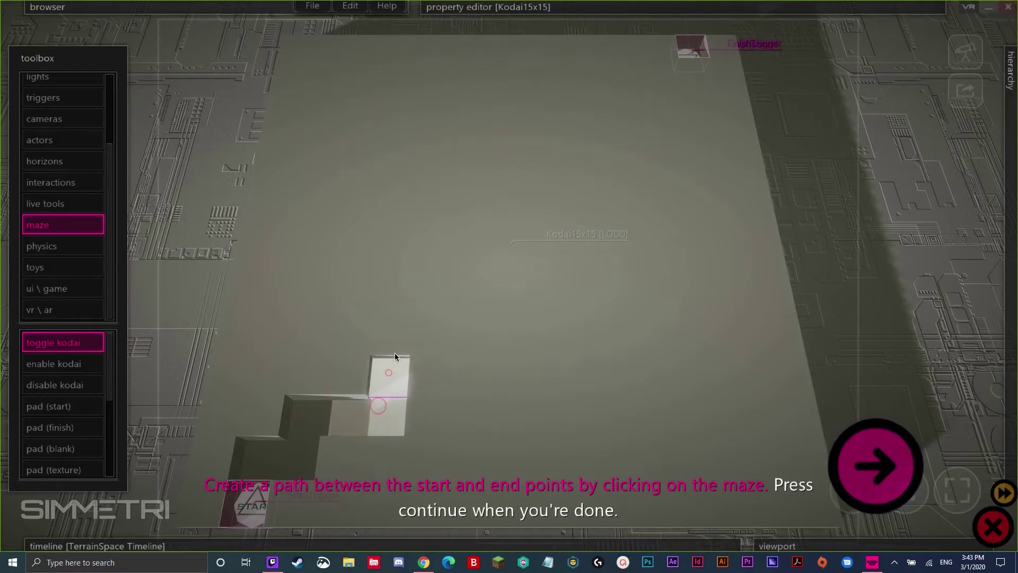
left_click(394, 350)
left_click(426, 338)
left_click(444, 304)
left_click(449, 268)
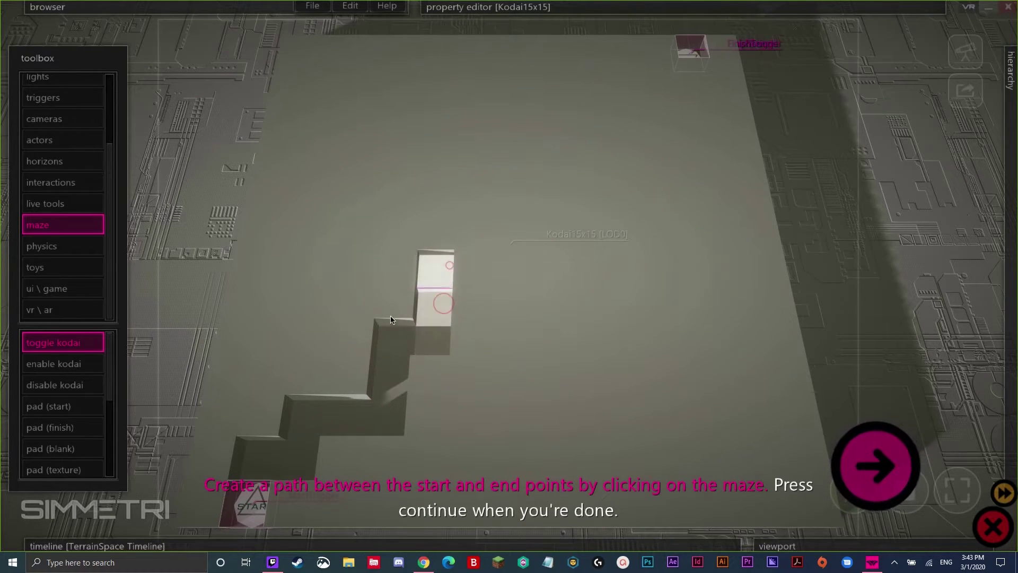
Step: Add dead-end side branches on both sides of the main path near the middle of the maze
left_click(349, 338)
left_click(326, 336)
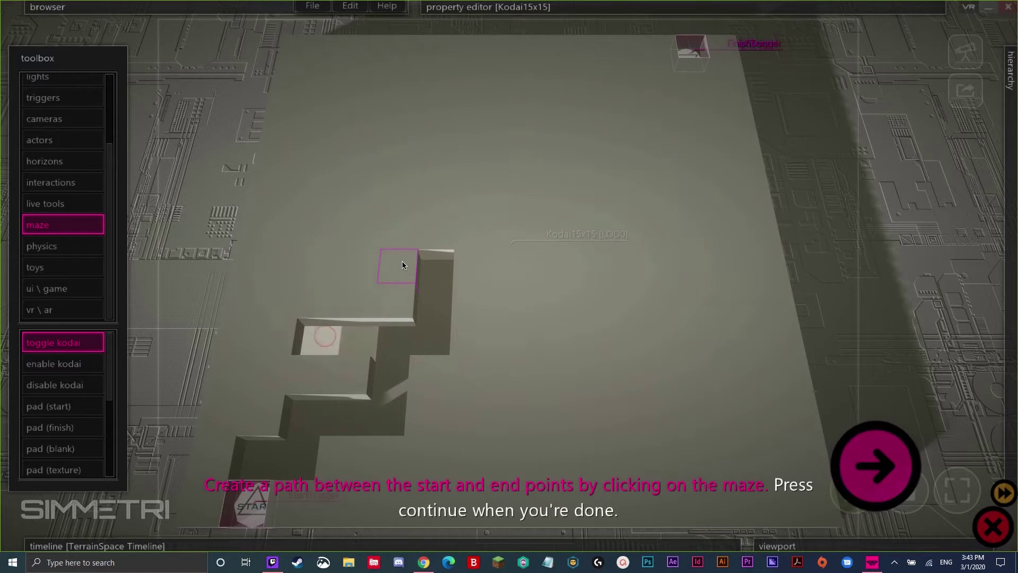
left_click(402, 265)
left_click(371, 263)
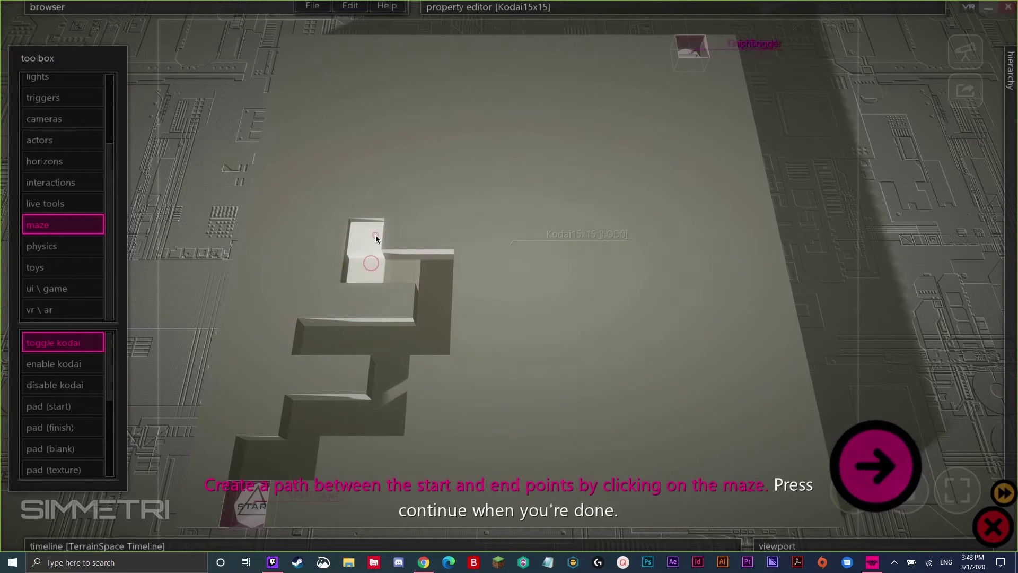
left_click(483, 288)
left_click(519, 287)
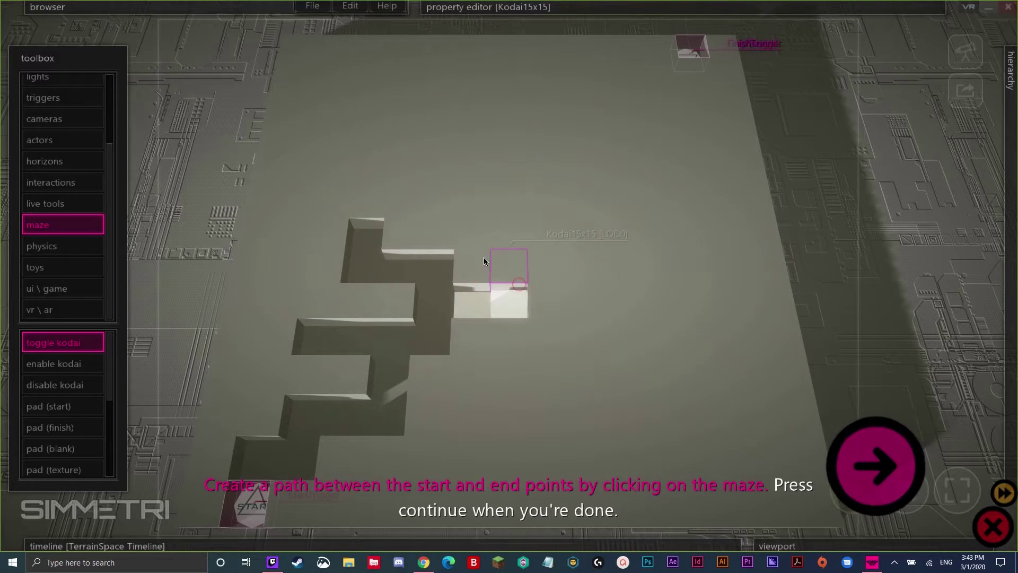
Step: Extend the main path in a diagonal staircase of docked blocks from the middle of the maze to the finish pad
left_click(471, 243)
left_click(454, 241)
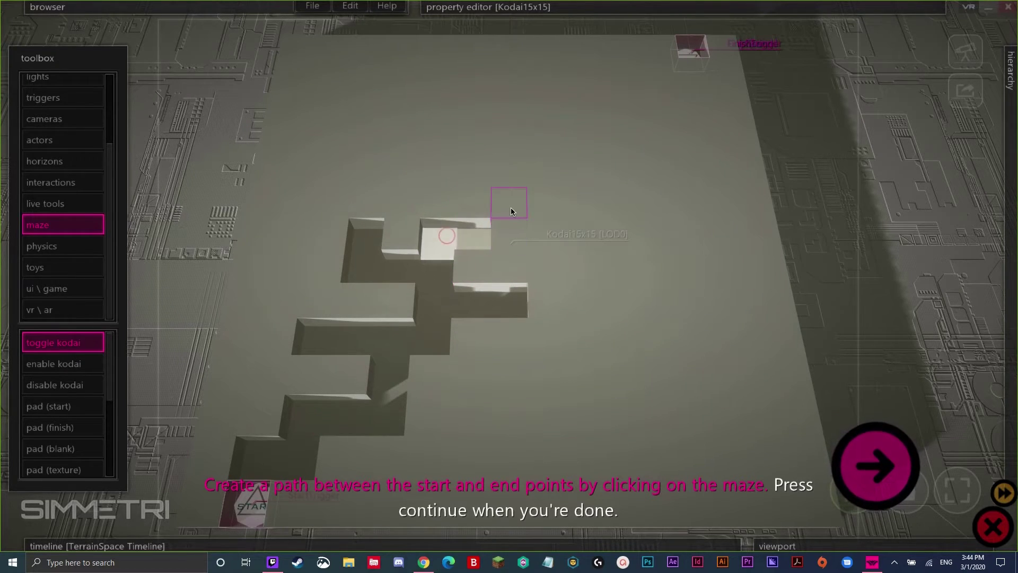
left_click(511, 208)
left_click(513, 174)
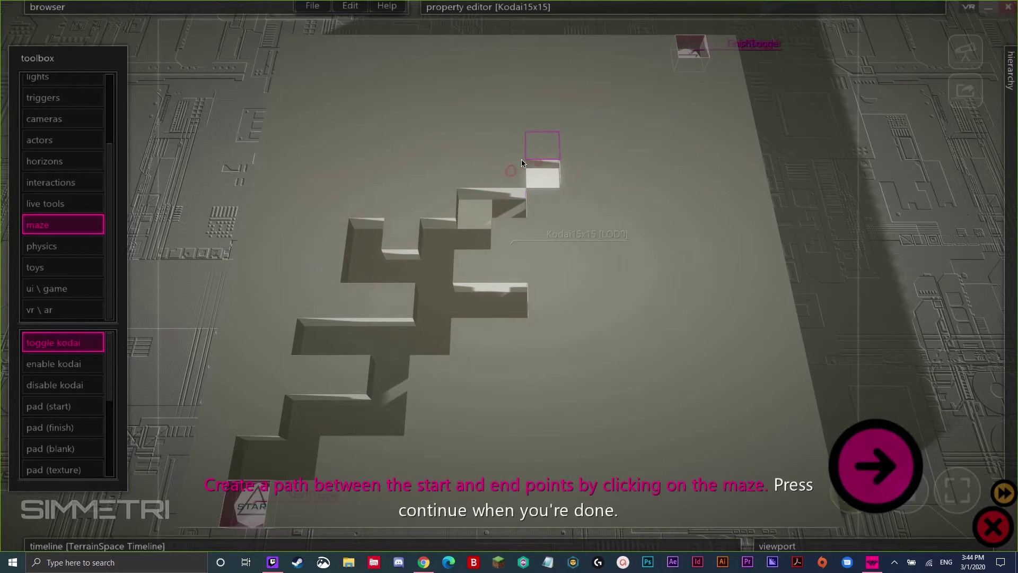
left_click(547, 162)
left_click(551, 153)
left_click(585, 132)
left_click(618, 113)
left_click(622, 87)
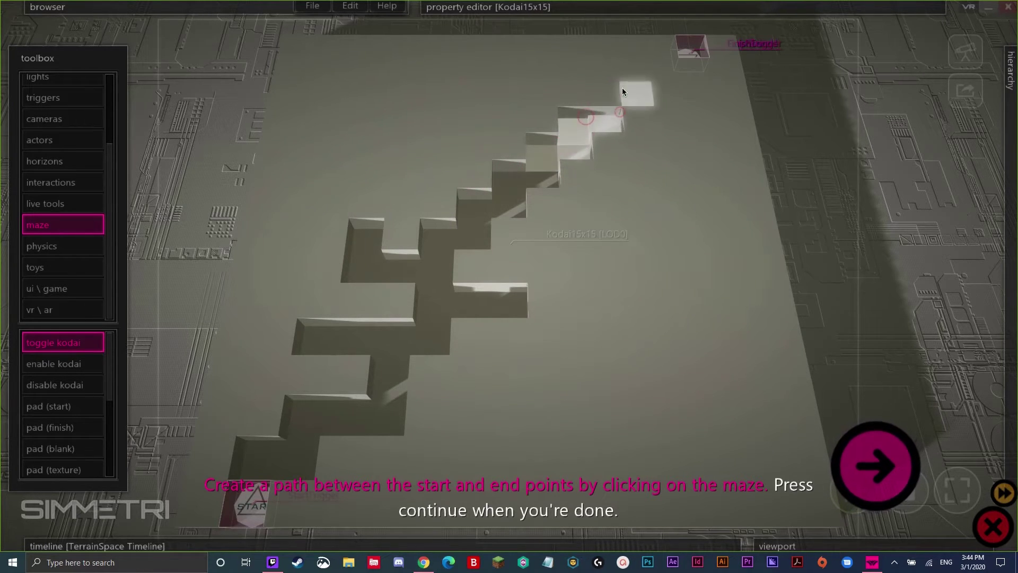
left_click(645, 69)
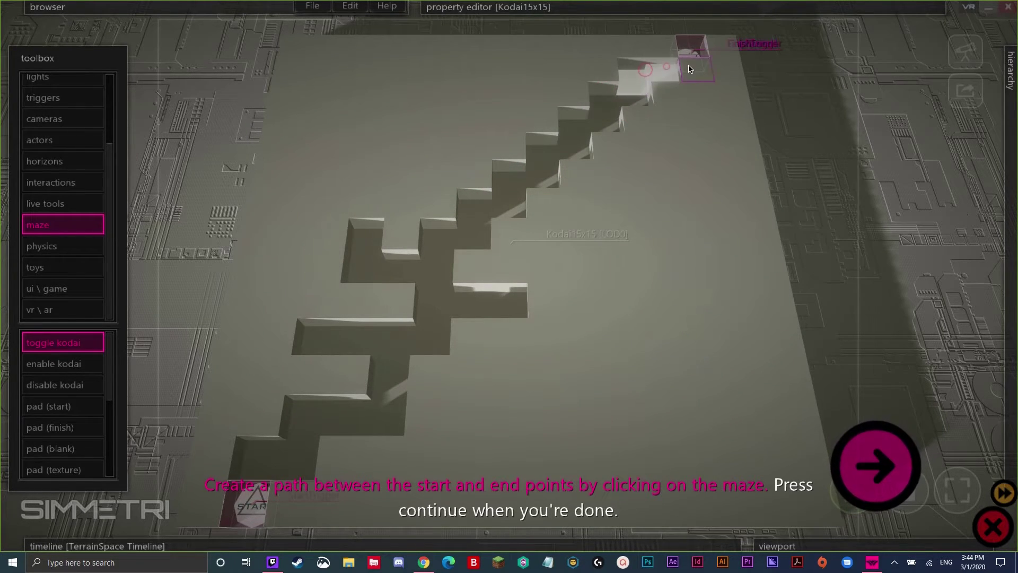
left_click(689, 64)
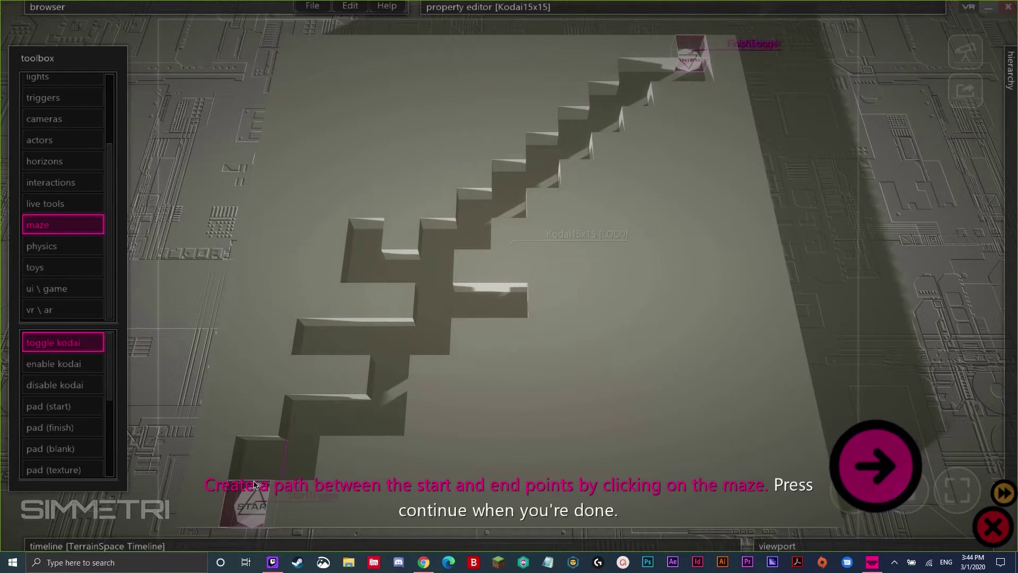
Step: Exit the toggle kodai tool, return from the maze editor to TerrainSpace, and dock the hierarchy and toolbox
left_click(867, 475)
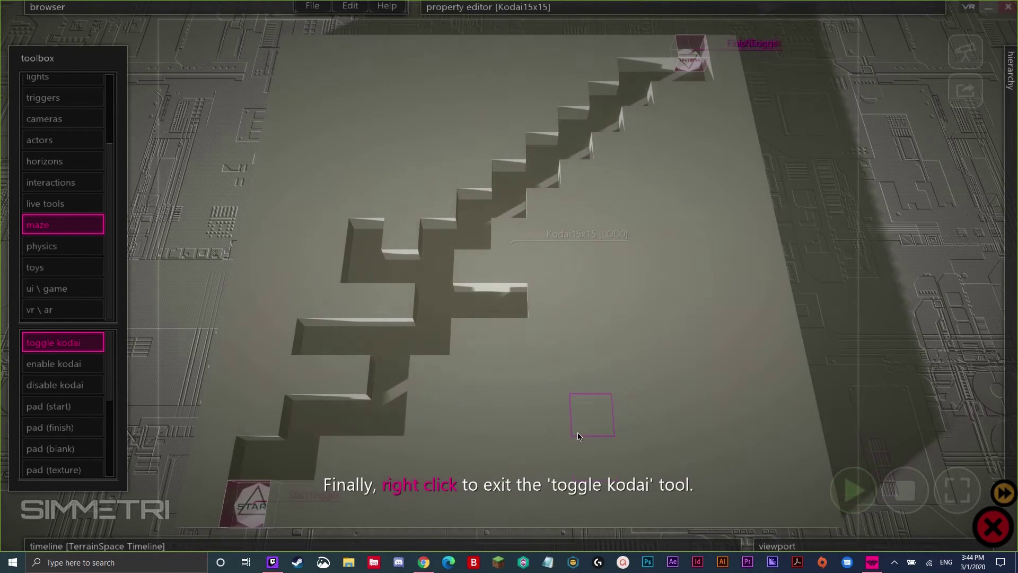
right_click(515, 249)
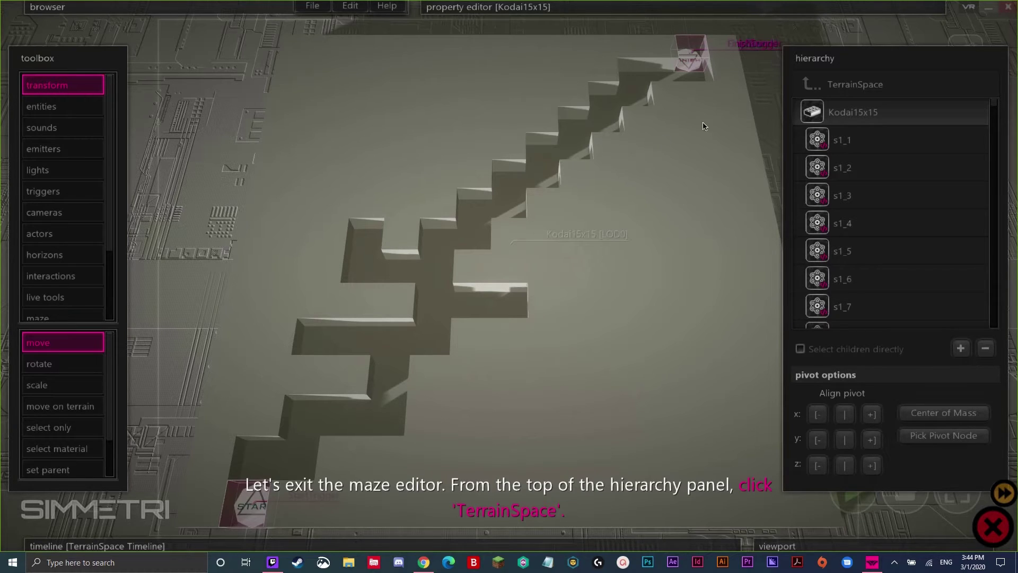
left_click(847, 87)
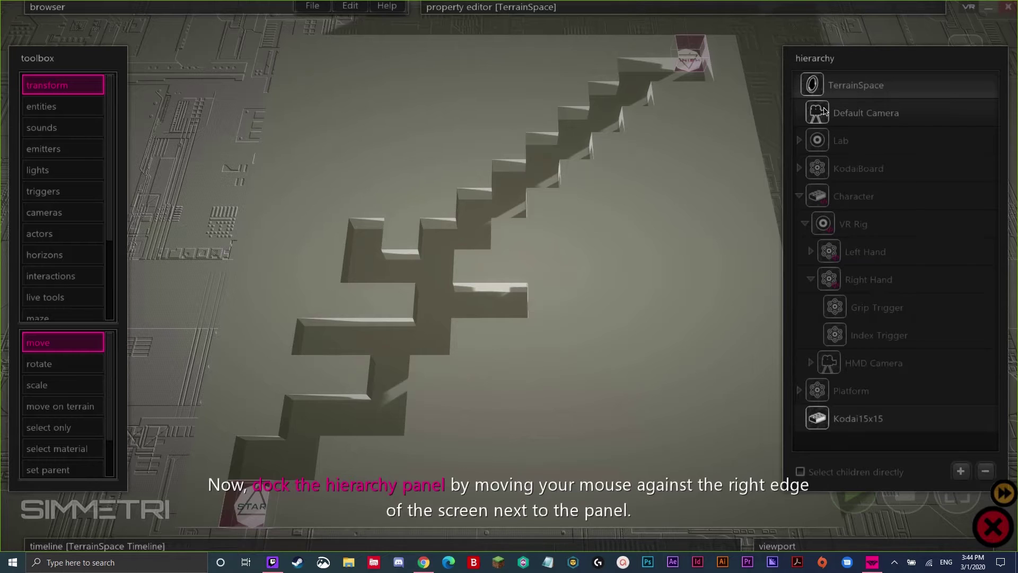
mouse_move(1014, 101)
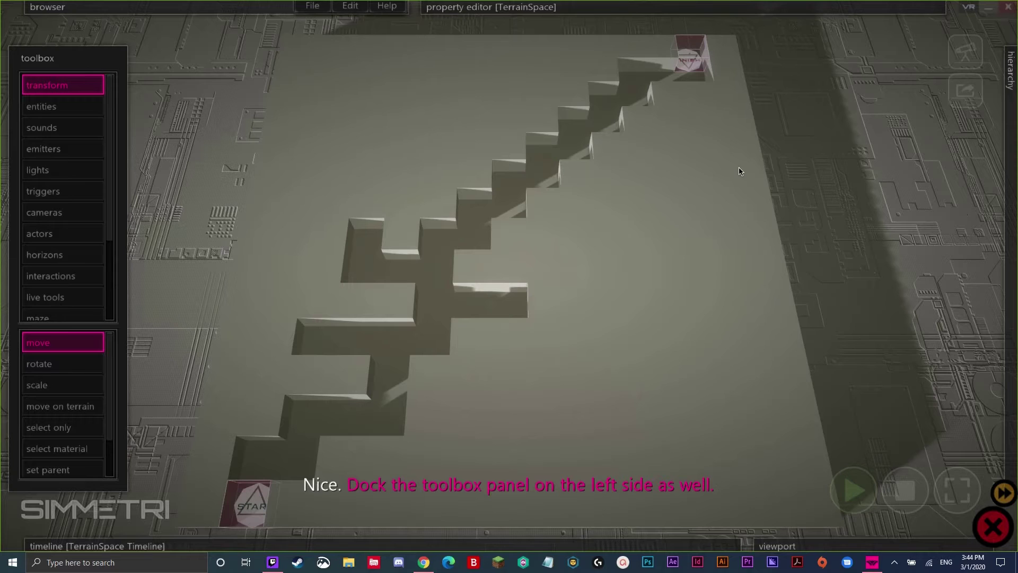
left_click(8, 229)
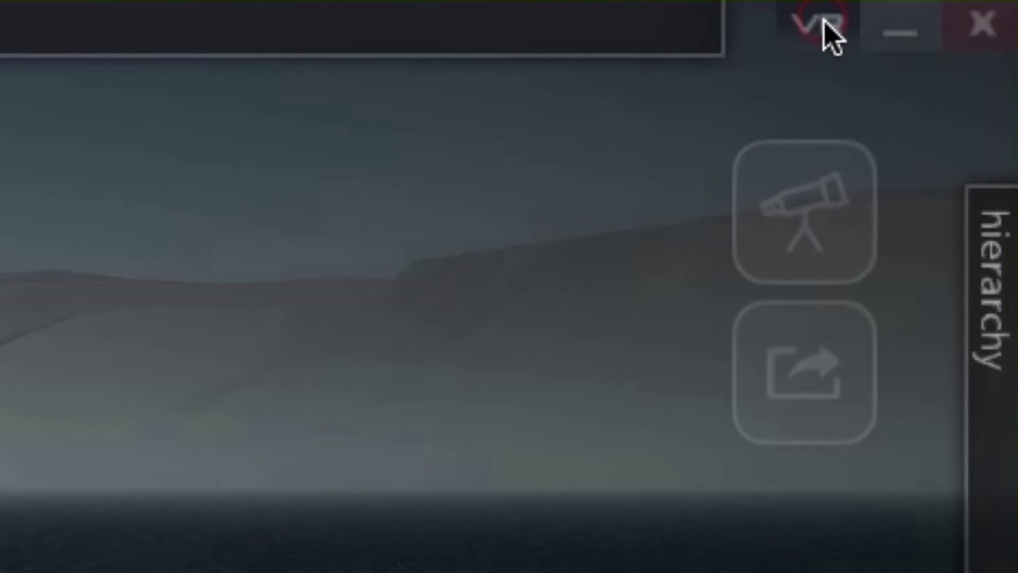
Step: Enable VR mode and start the maze experience with VR Present
left_click(831, 22)
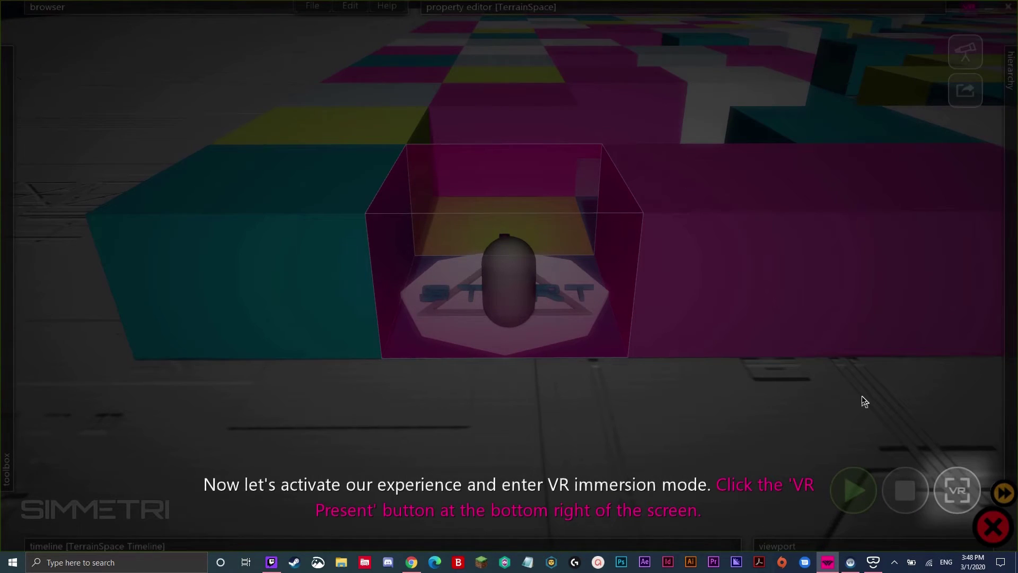
left_click(959, 491)
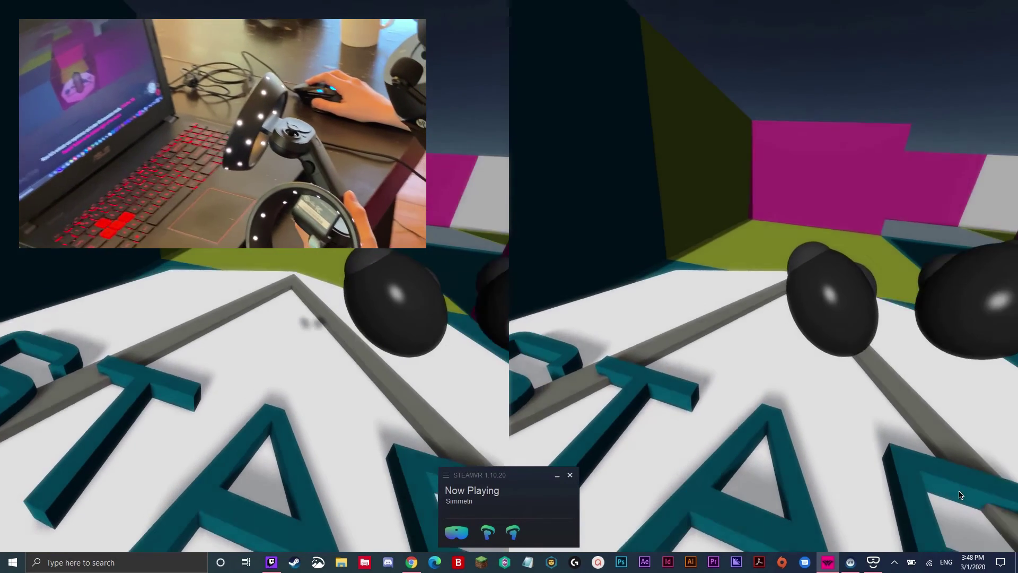